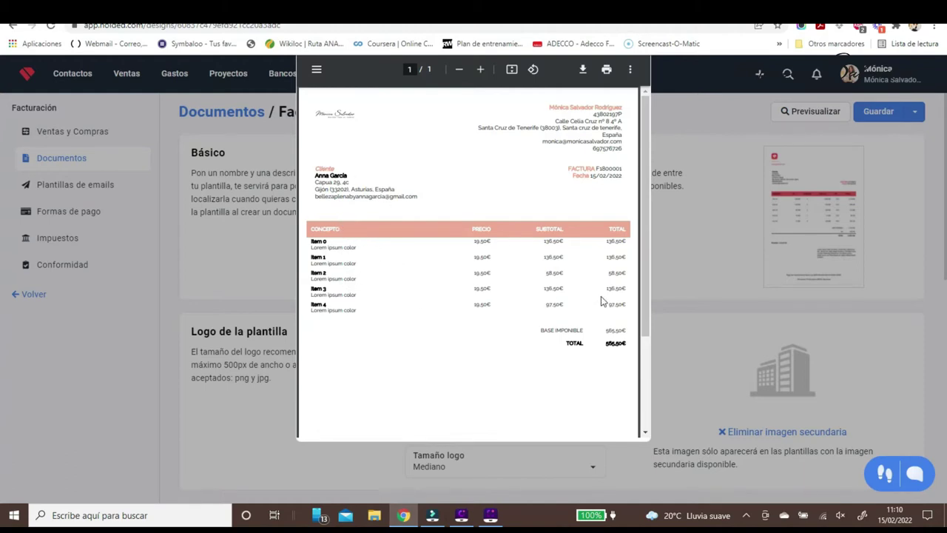
Examine the previewed invoice from its header down to the totals and footer, and close the preview
{"action": "scroll", "coordinate": [603, 301], "scroll_direction": "down", "scroll_amount": 1}
{"action": "scroll", "coordinate": [601, 297], "scroll_direction": "down", "scroll_amount": 1}
{"action": "scroll", "coordinate": [598, 295], "scroll_direction": "up", "scroll_amount": 2}
{"action": "left_click", "coordinate": [697, 131]}
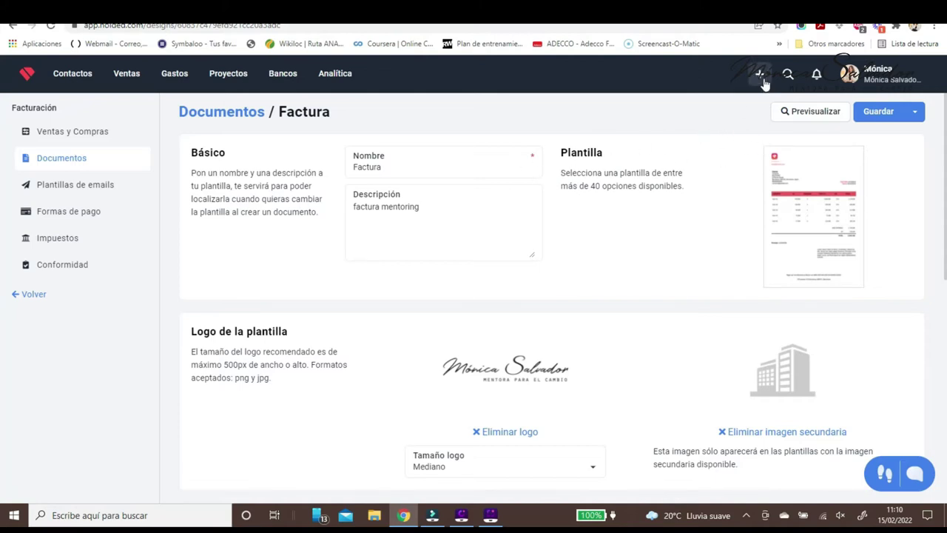
Start a new document template from the Documentos settings and browse the available invoice designs
{"action": "key", "text": "alt+Left"}
{"action": "left_click", "coordinate": [414, 197]}
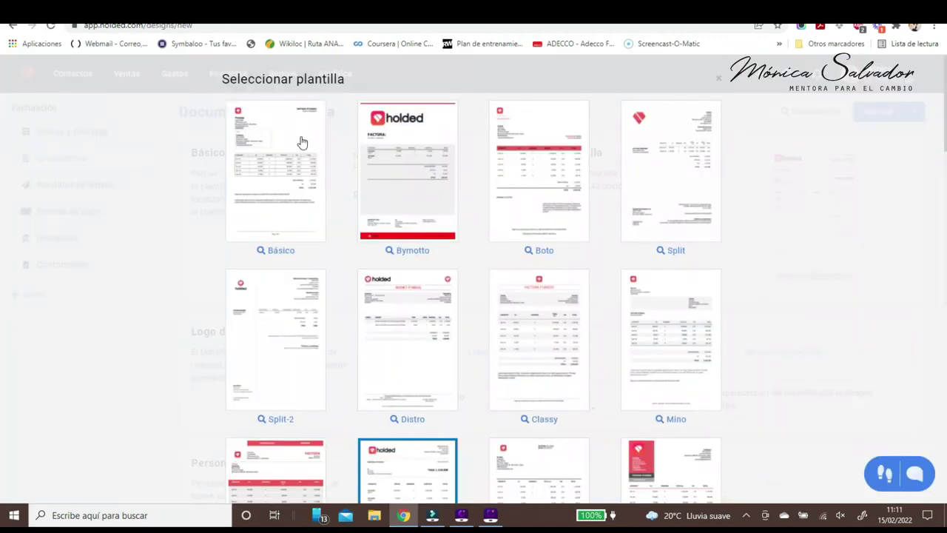
{"action": "scroll", "coordinate": [631, 320], "scroll_direction": "down", "scroll_amount": 8}
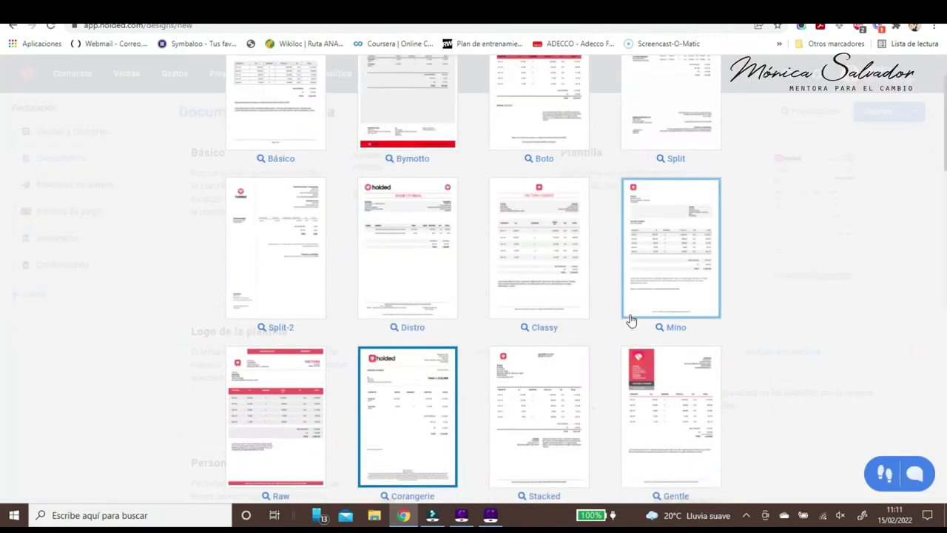
{"action": "scroll", "coordinate": [632, 320], "scroll_direction": "down", "scroll_amount": 5}
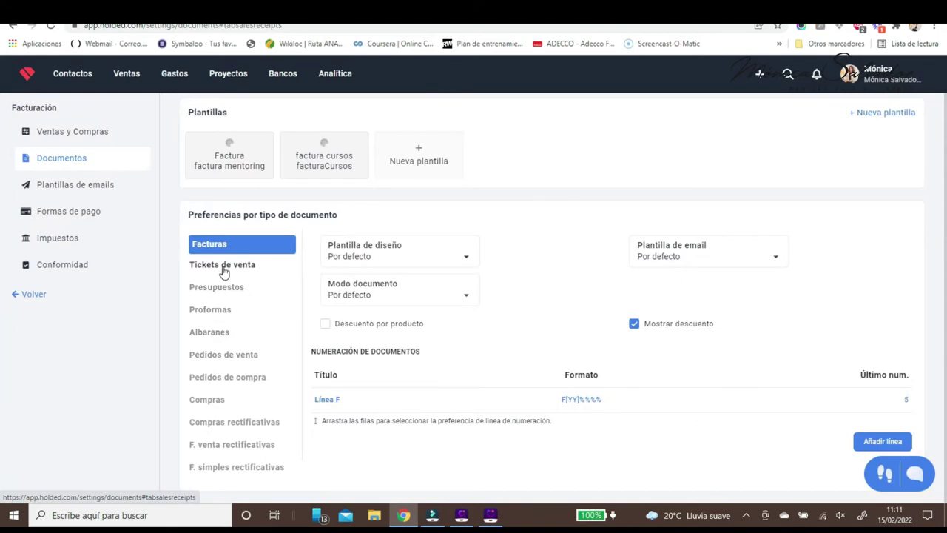
Review the document preferences for sales tickets, quotes, sales orders, purchase orders and corrective purchases
{"action": "left_click", "coordinate": [222, 266]}
{"action": "left_click", "coordinate": [221, 287]}
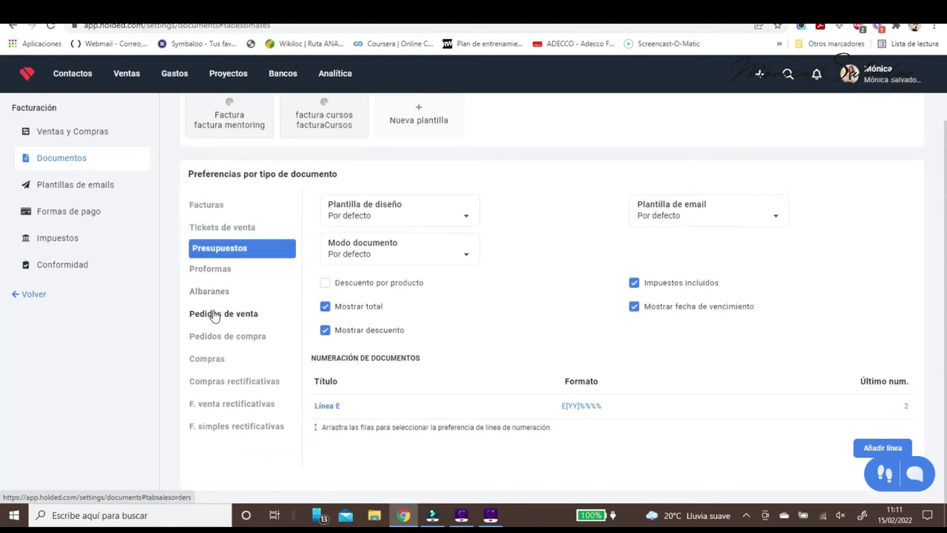
{"action": "left_click", "coordinate": [213, 346]}
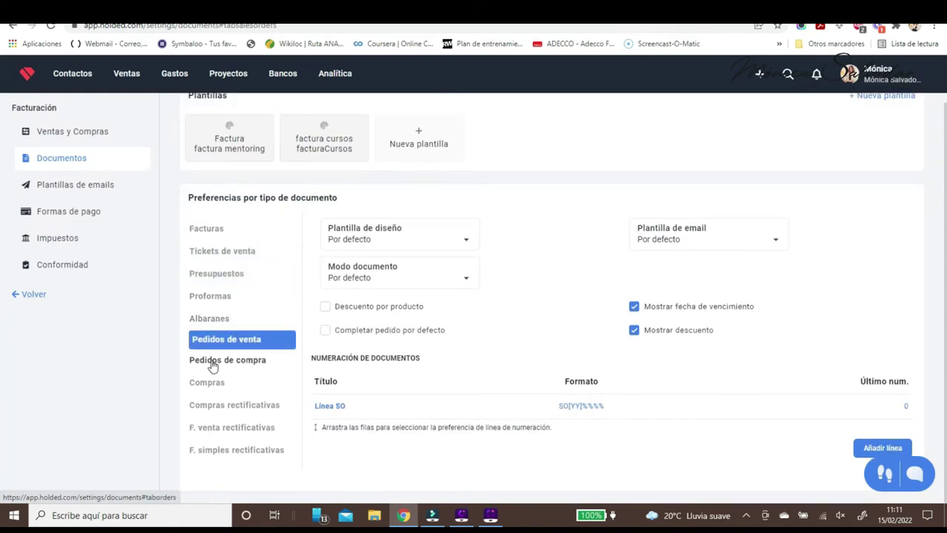
{"action": "left_click", "coordinate": [213, 363]}
{"action": "left_click", "coordinate": [210, 406]}
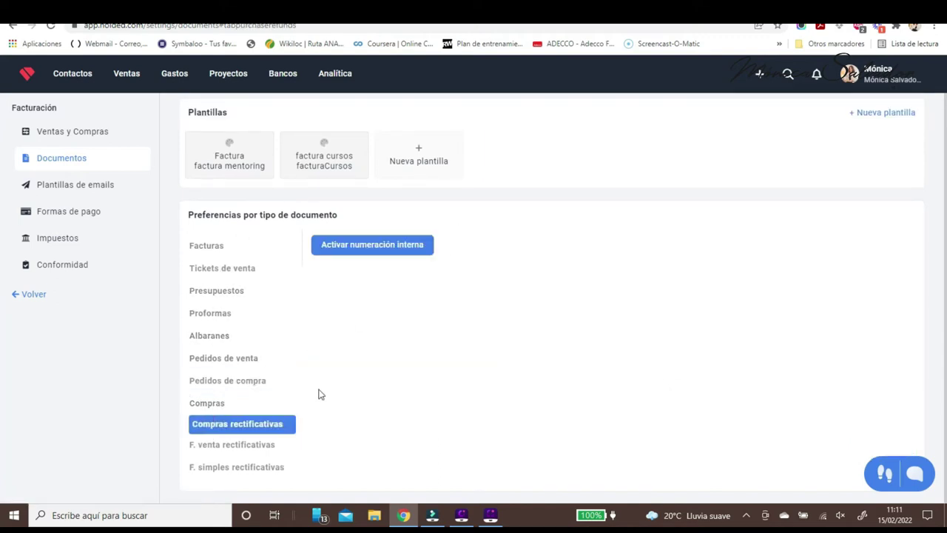
Look through the email template, payment method and tax settings, and bring up the general configuration overview
{"action": "left_click", "coordinate": [88, 192]}
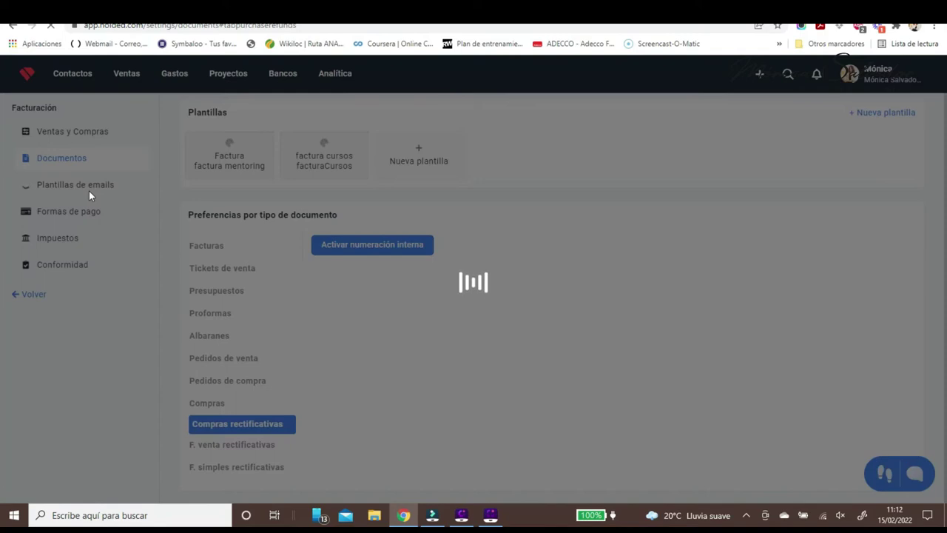
{"action": "left_click", "coordinate": [78, 215]}
{"action": "left_click", "coordinate": [58, 237]}
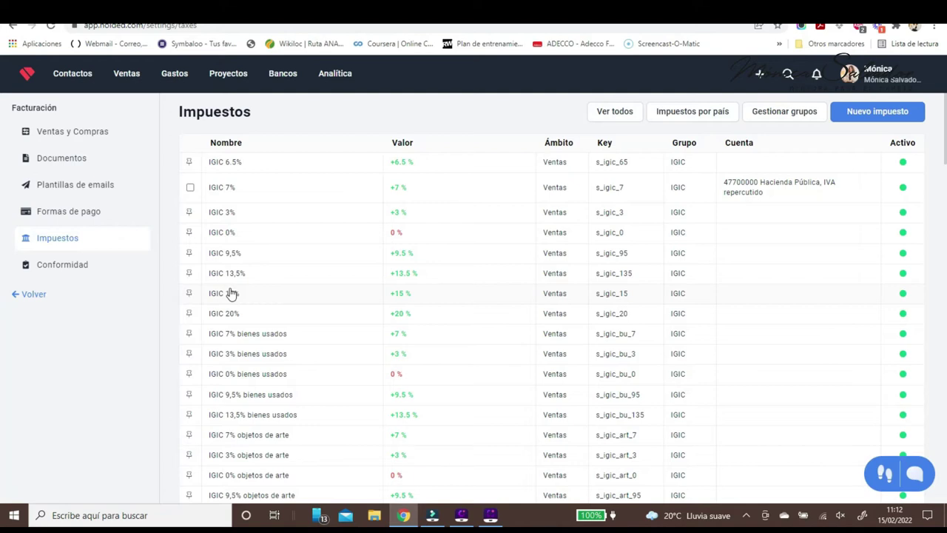
{"action": "left_click", "coordinate": [851, 73]}
{"action": "left_click", "coordinate": [833, 136]}
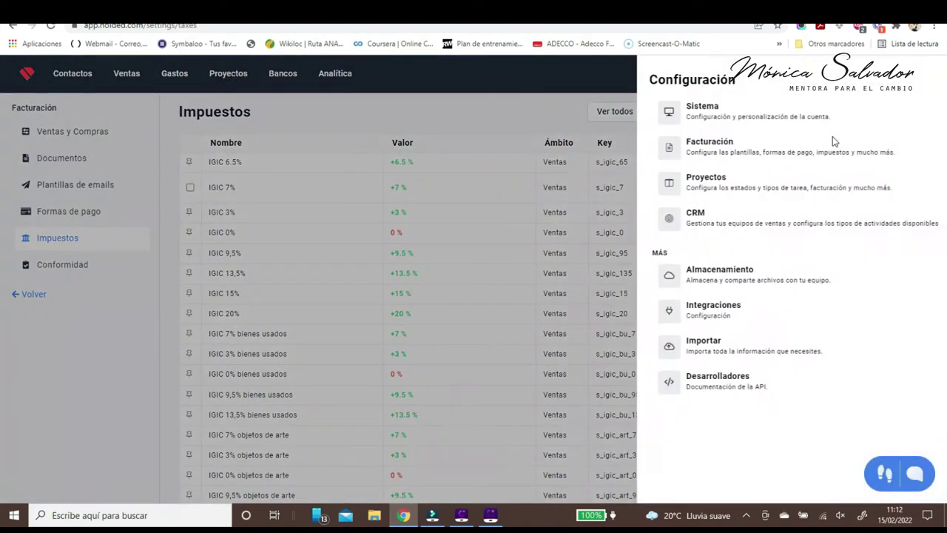
Show the contacts list and look over the sections offered under Ventas, Gastos, Proyectos, Bancos and Analítica
{"action": "left_click", "coordinate": [59, 77]}
{"action": "left_click", "coordinate": [59, 77]}
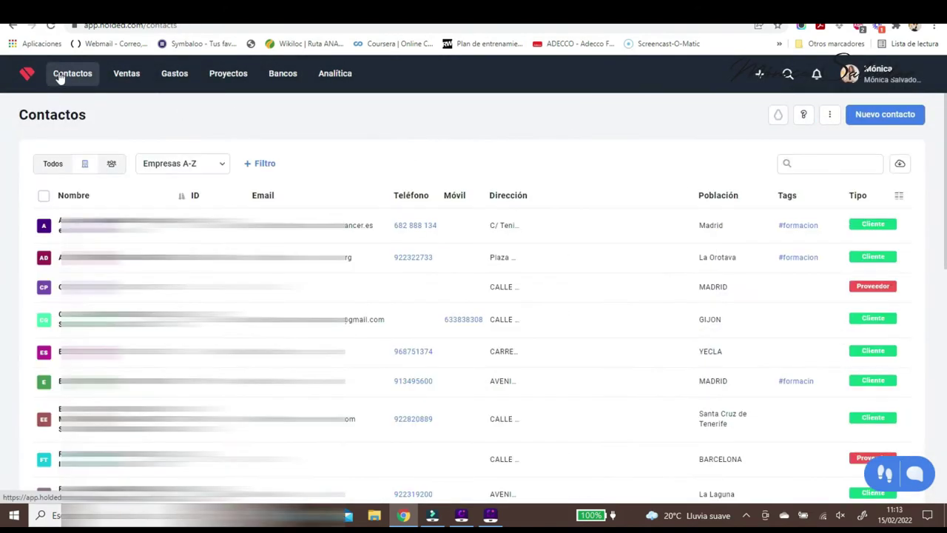
{"action": "mouse_move", "coordinate": [124, 79]}
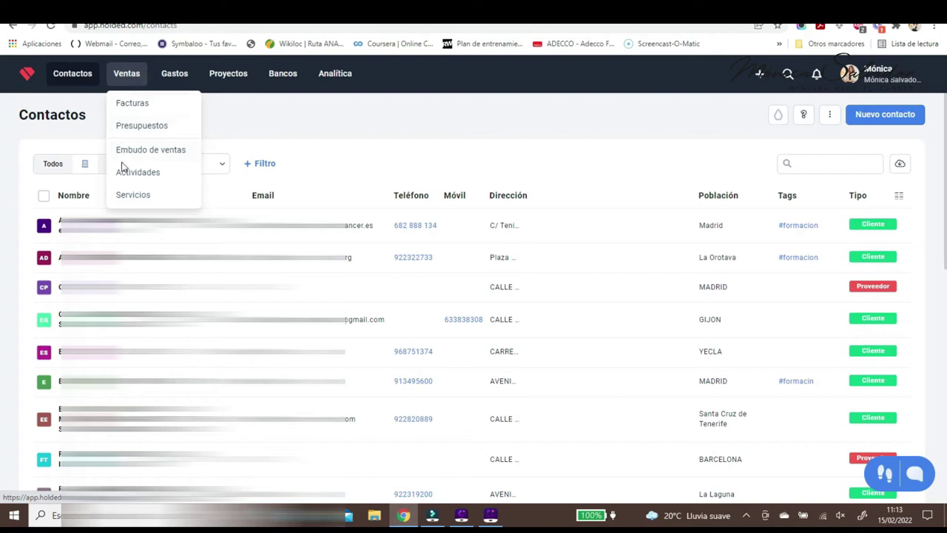
{"action": "mouse_move", "coordinate": [178, 84]}
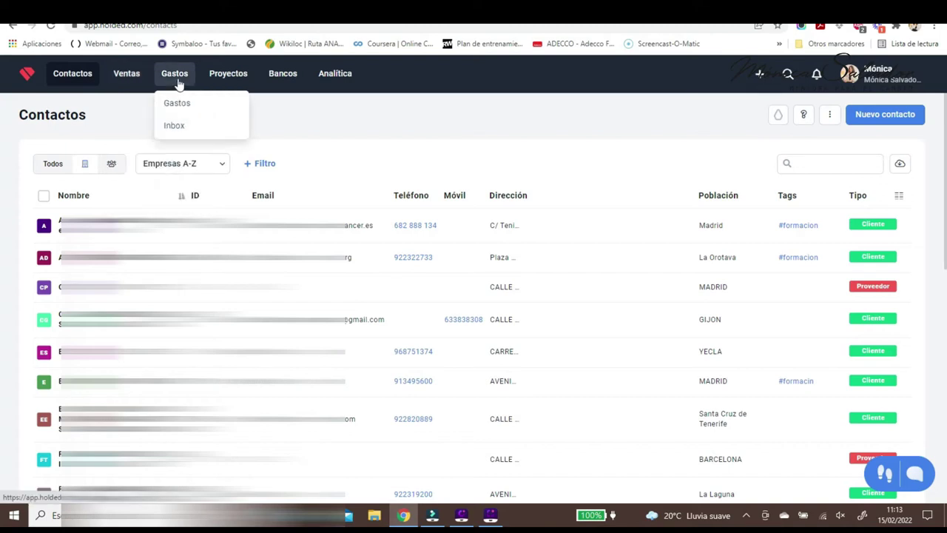
{"action": "mouse_move", "coordinate": [232, 80]}
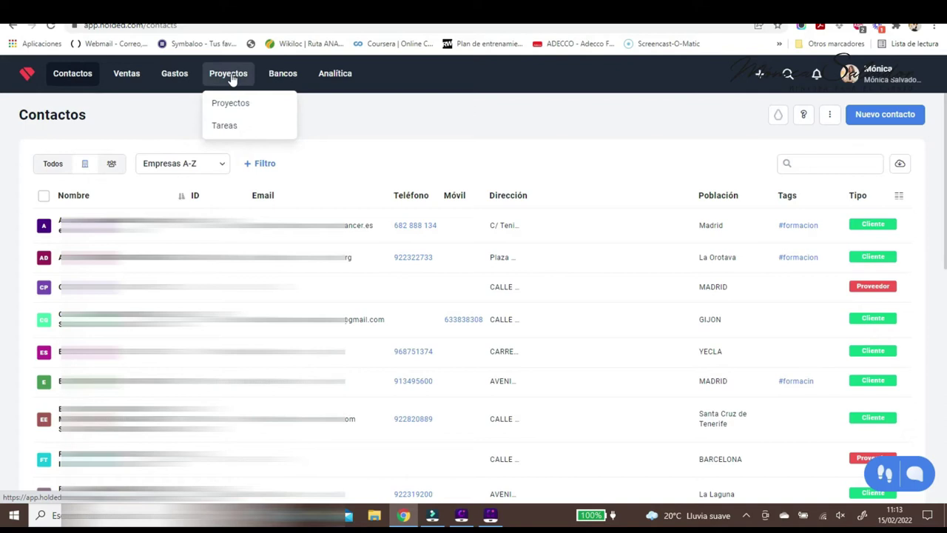
{"action": "mouse_move", "coordinate": [280, 80]}
{"action": "mouse_move", "coordinate": [347, 80]}
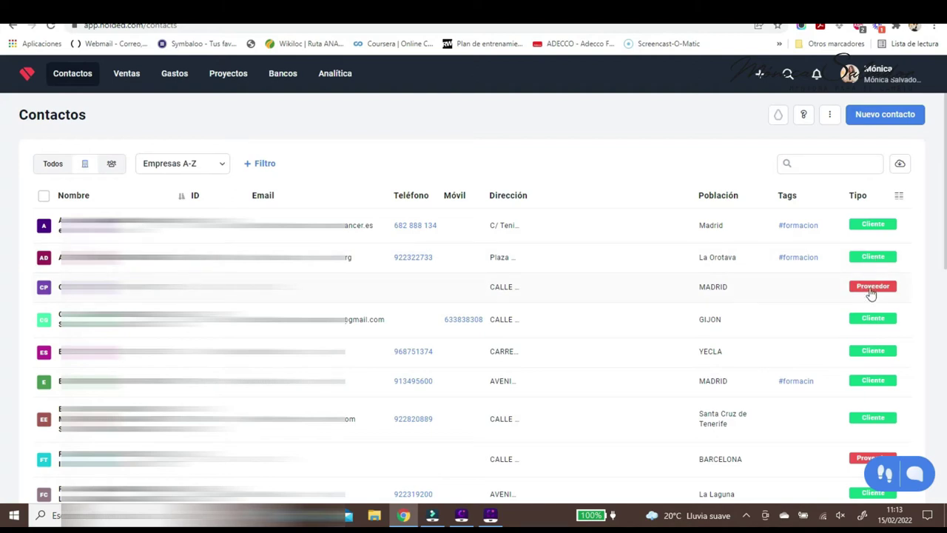
Examine the new contact form, including its Persona version, and dismiss it without creating a contact
{"action": "left_click", "coordinate": [866, 111]}
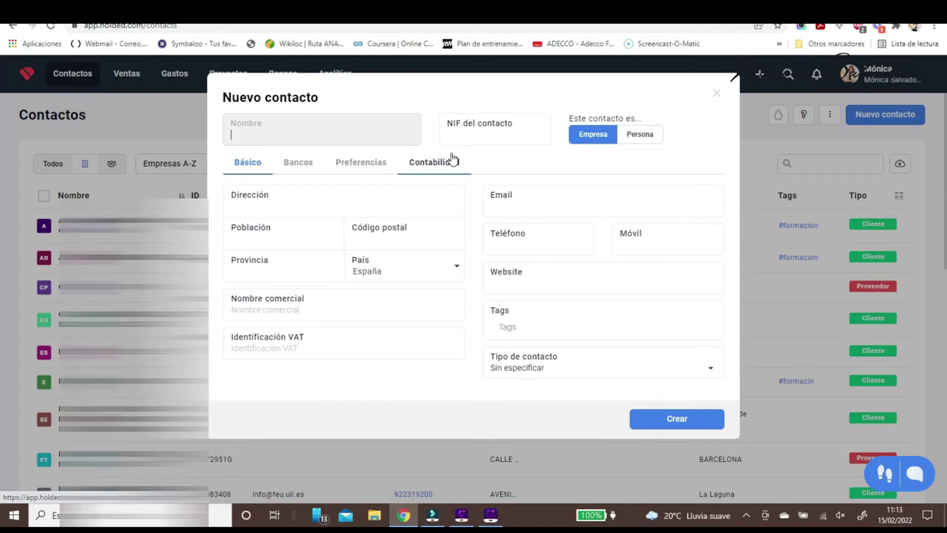
{"action": "left_click", "coordinate": [636, 142]}
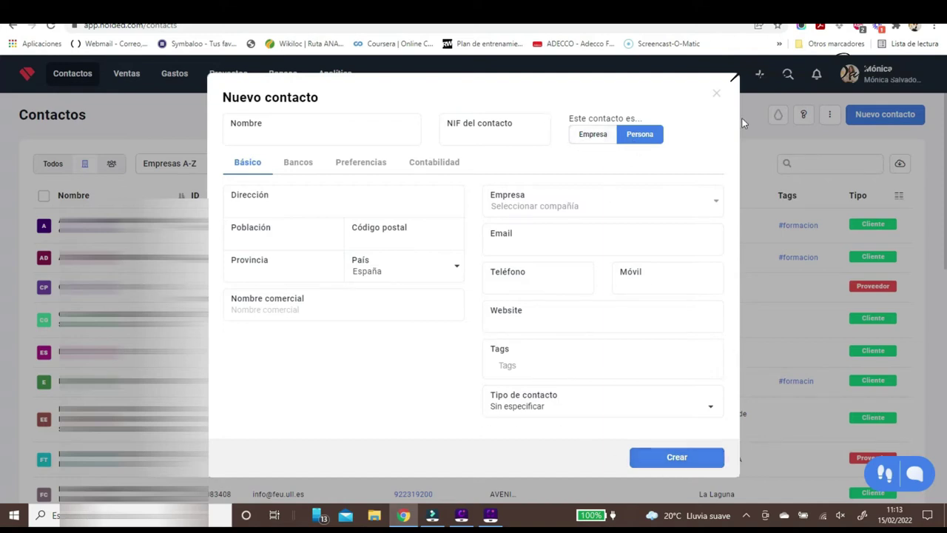
{"action": "left_click", "coordinate": [718, 94]}
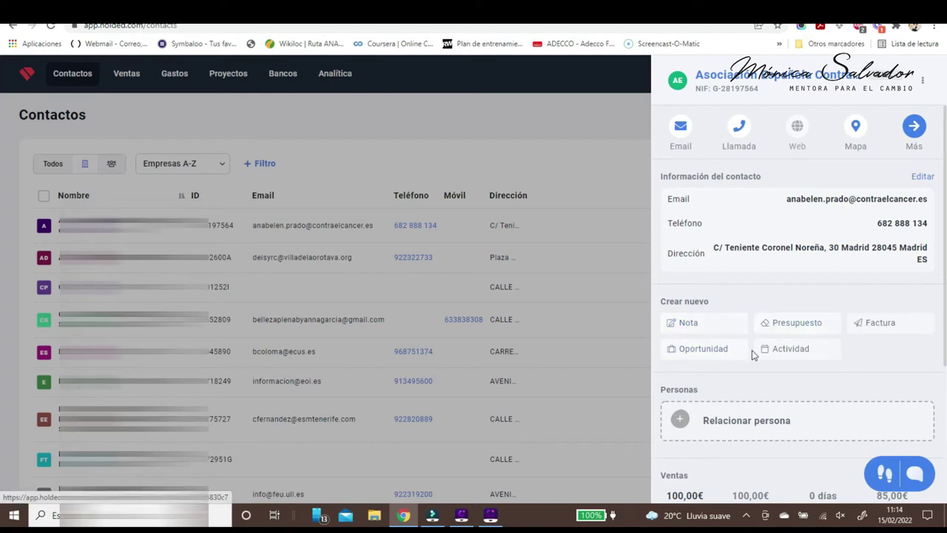
Examine the quick summary and full record of the Asociación Española Contra el Cáncer contact, and return to the contacts list
{"action": "scroll", "coordinate": [850, 334], "scroll_direction": "down", "scroll_amount": 3}
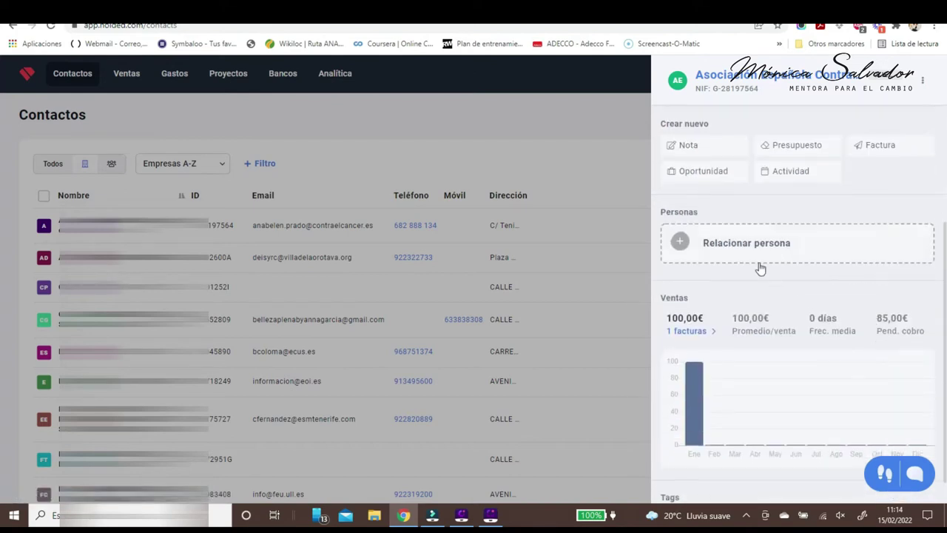
{"action": "scroll", "coordinate": [759, 269], "scroll_direction": "up", "scroll_amount": 3}
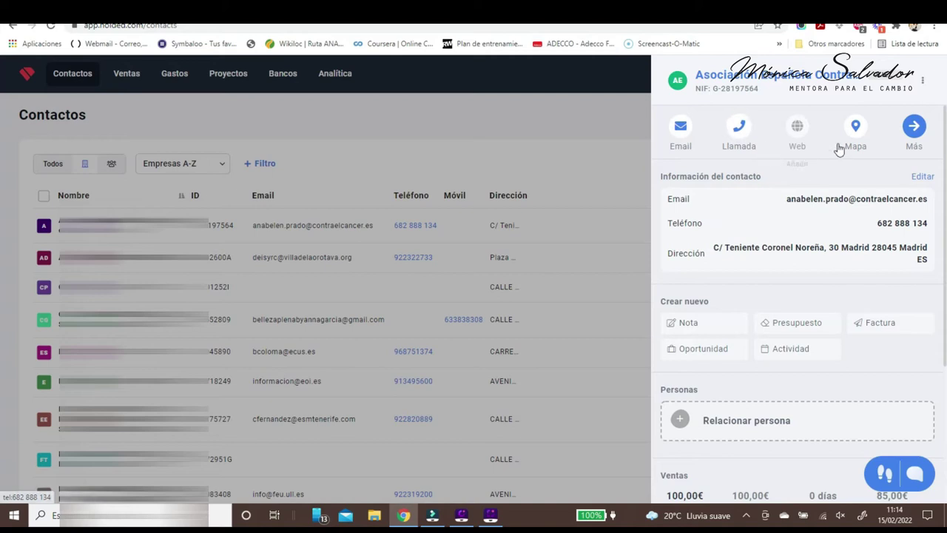
{"action": "left_click", "coordinate": [914, 127]}
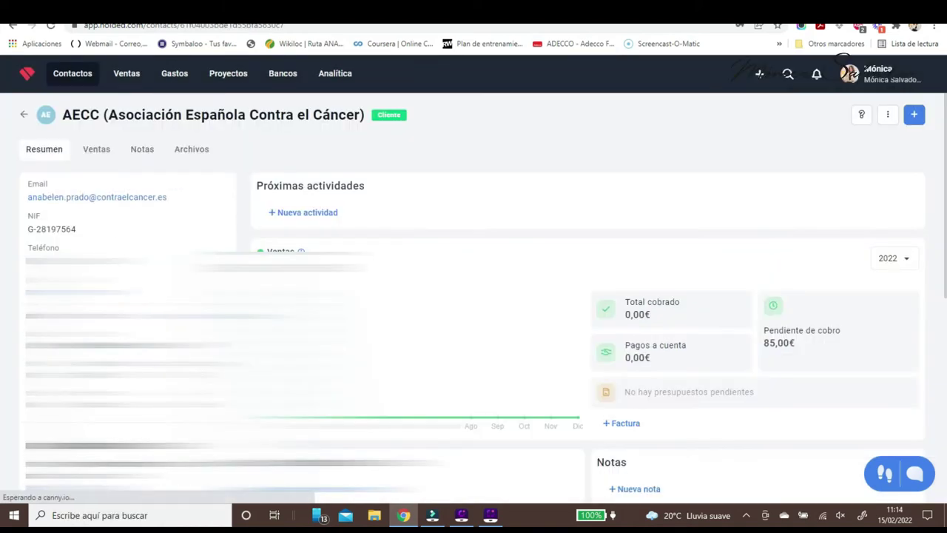
{"action": "scroll", "coordinate": [474, 296], "scroll_direction": "down", "scroll_amount": 2}
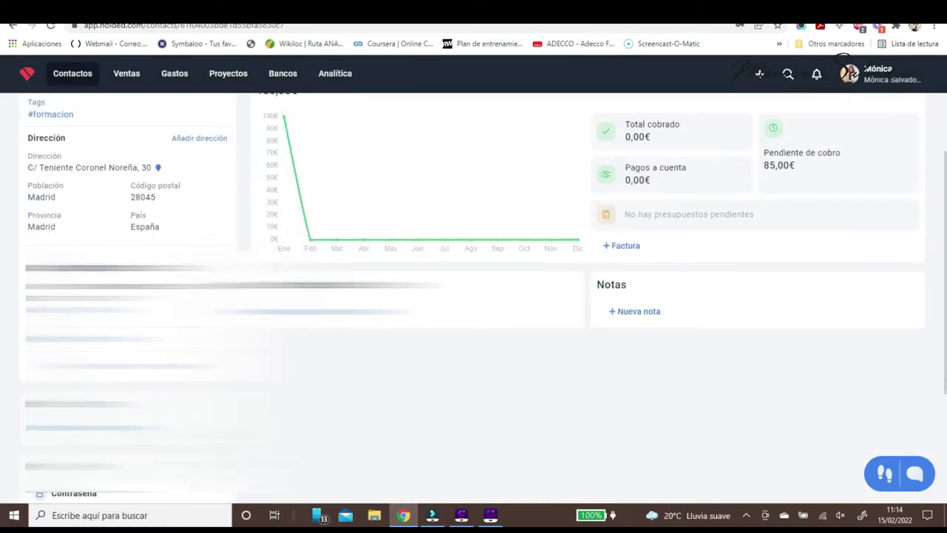
{"action": "scroll", "coordinate": [474, 296], "scroll_direction": "down", "scroll_amount": 5}
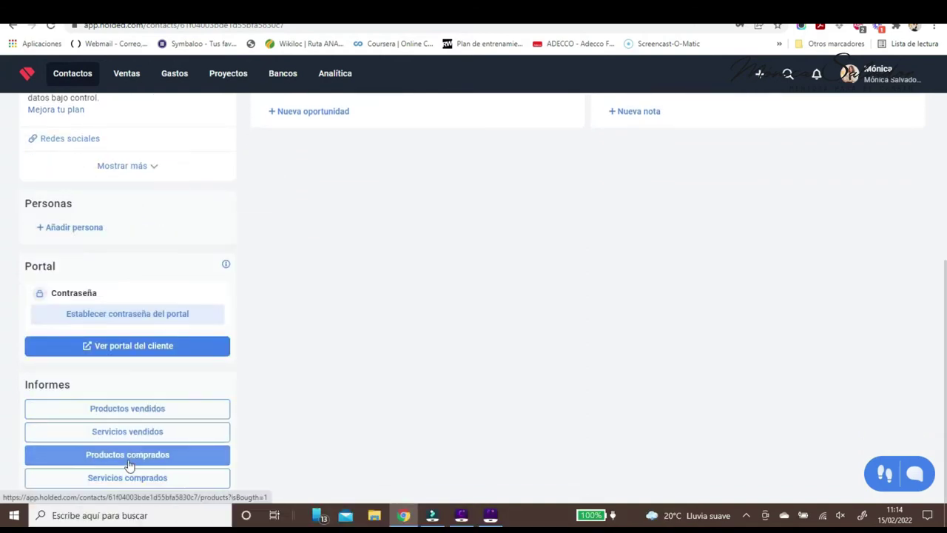
{"action": "scroll", "coordinate": [486, 312], "scroll_direction": "up", "scroll_amount": 1}
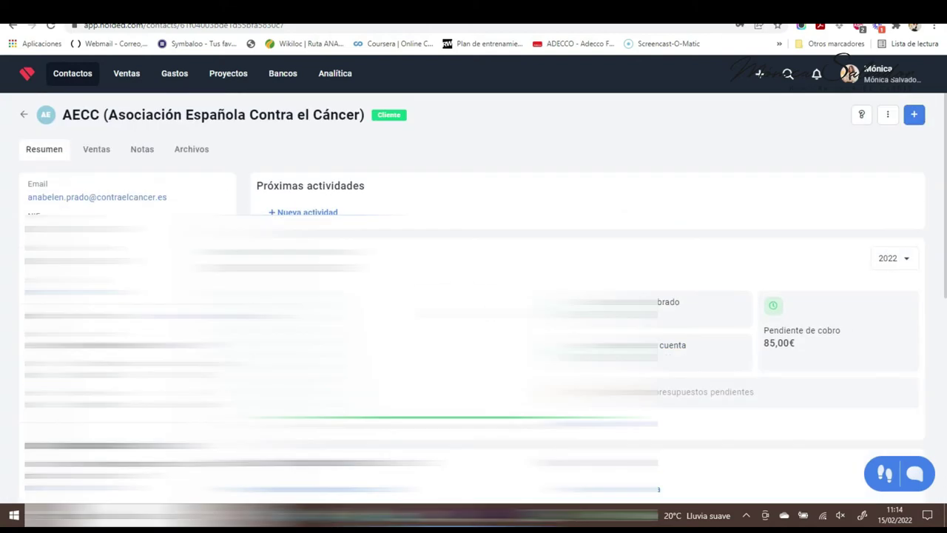
{"action": "left_click", "coordinate": [23, 114]}
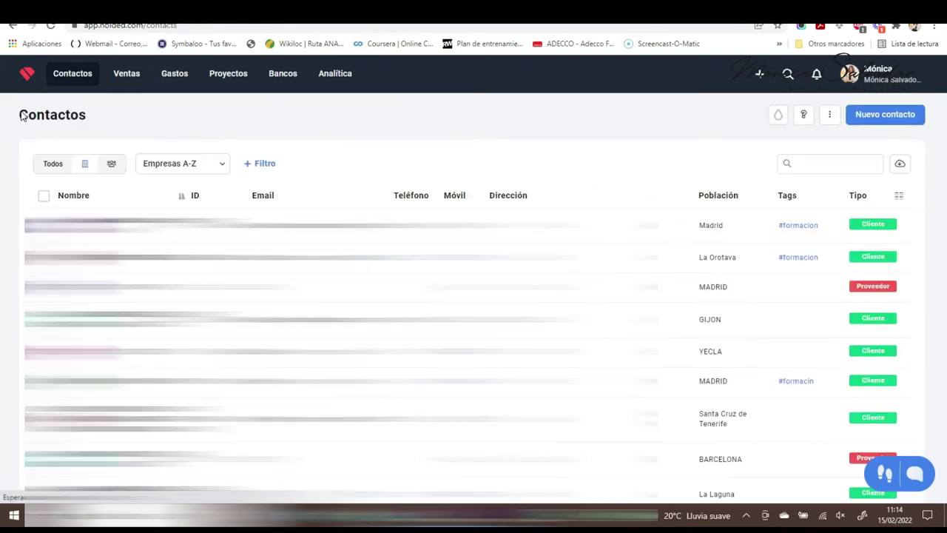
Start a new invoice from the sales invoices list and open its contact selection
{"action": "mouse_move", "coordinate": [129, 94]}
{"action": "left_click", "coordinate": [128, 76]}
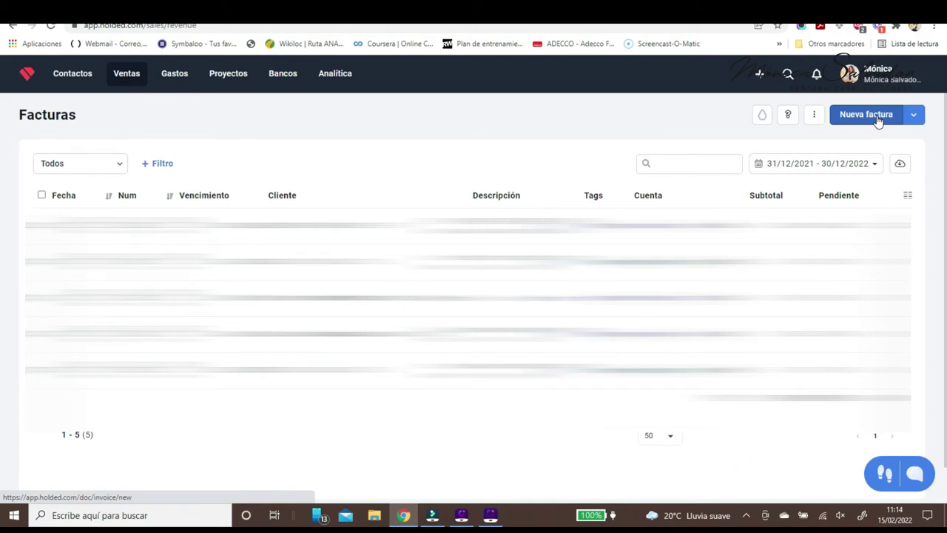
{"action": "left_click", "coordinate": [865, 115]}
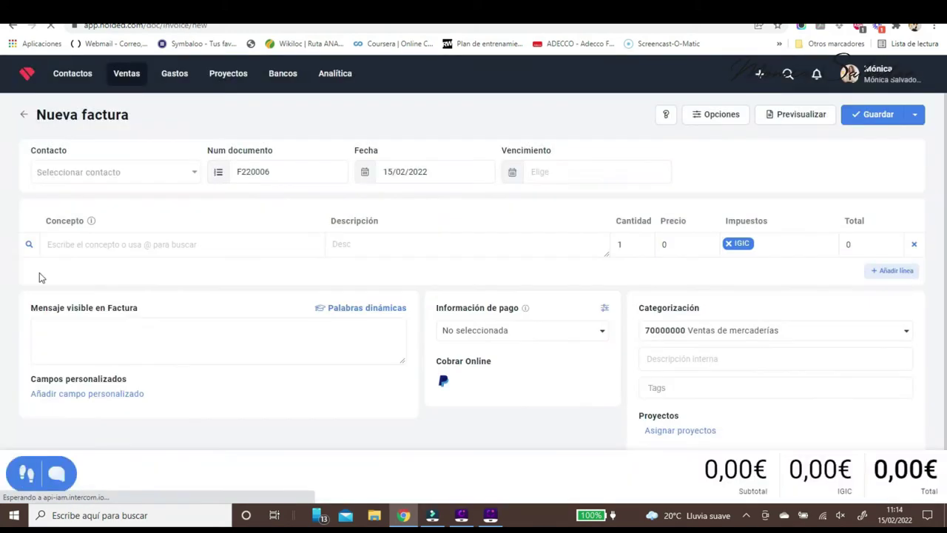
{"action": "left_click", "coordinate": [178, 180]}
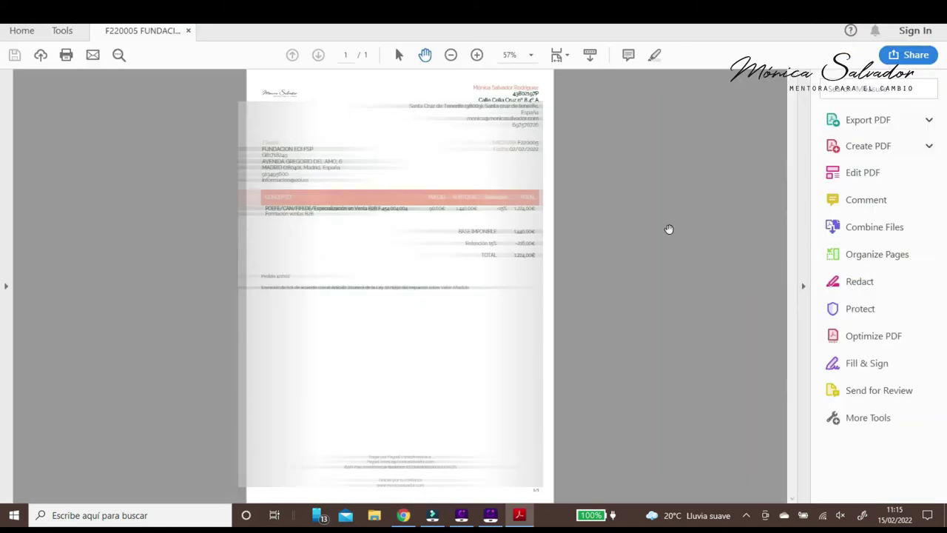
Enlarge the F220005 invoice PDF to 100%, read it down to the footer, and close it
{"action": "left_click", "coordinate": [477, 55]}
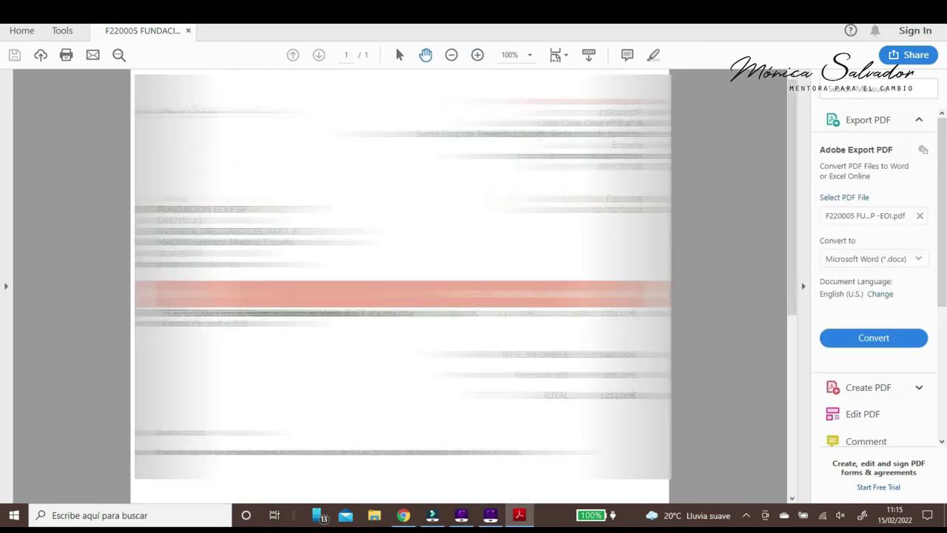
{"action": "scroll", "coordinate": [702, 274], "scroll_direction": "down", "scroll_amount": 10}
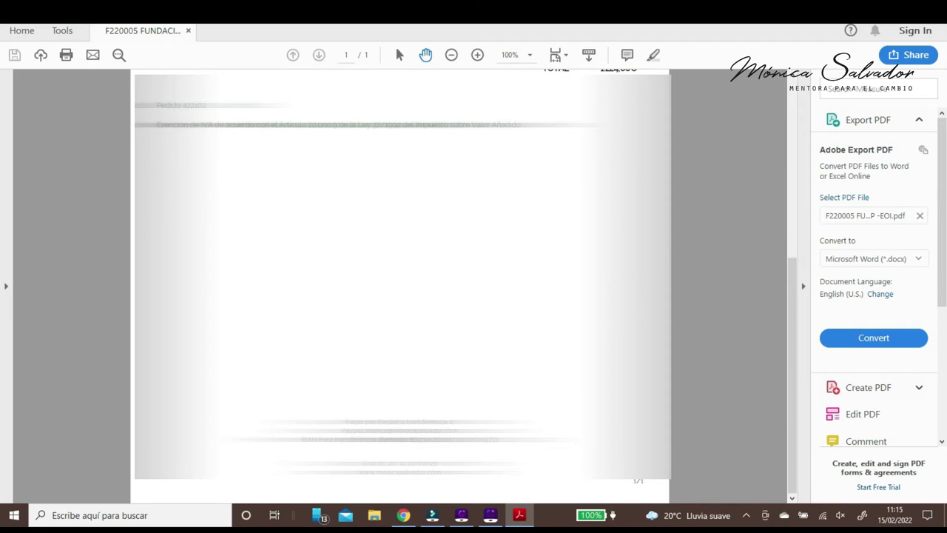
{"action": "key", "text": "ctrl+q"}
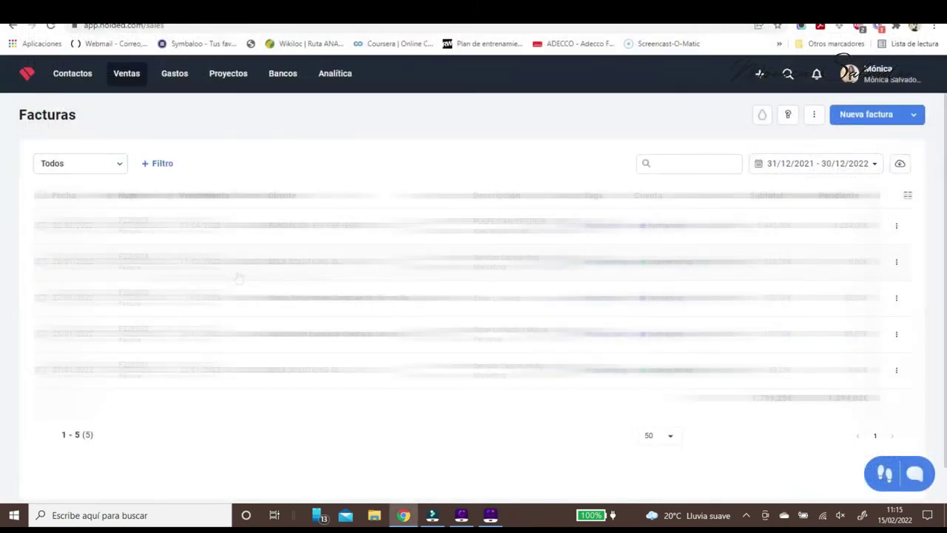
Show the list of expenses and the inbox for scanning receipts and purchase invoices
{"action": "left_click", "coordinate": [162, 77]}
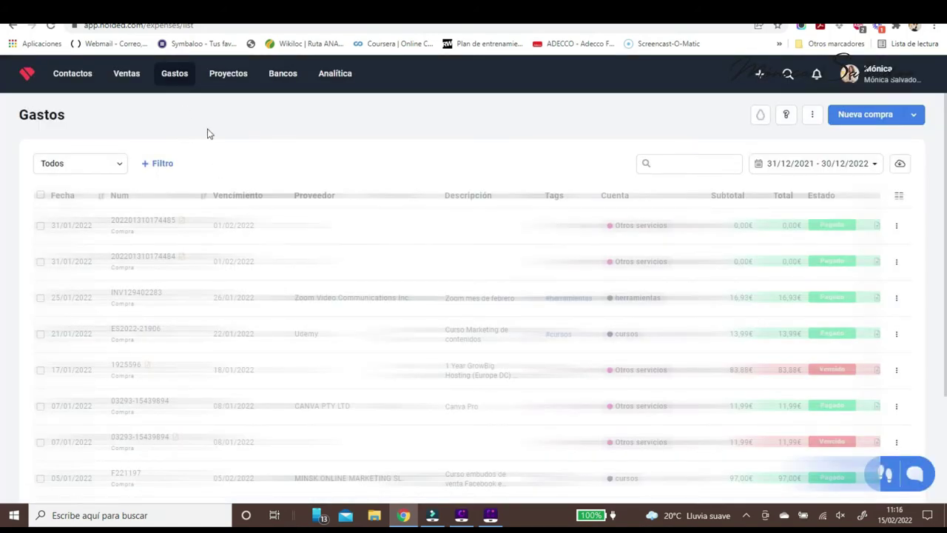
{"action": "mouse_move", "coordinate": [174, 74]}
{"action": "left_click", "coordinate": [176, 127]}
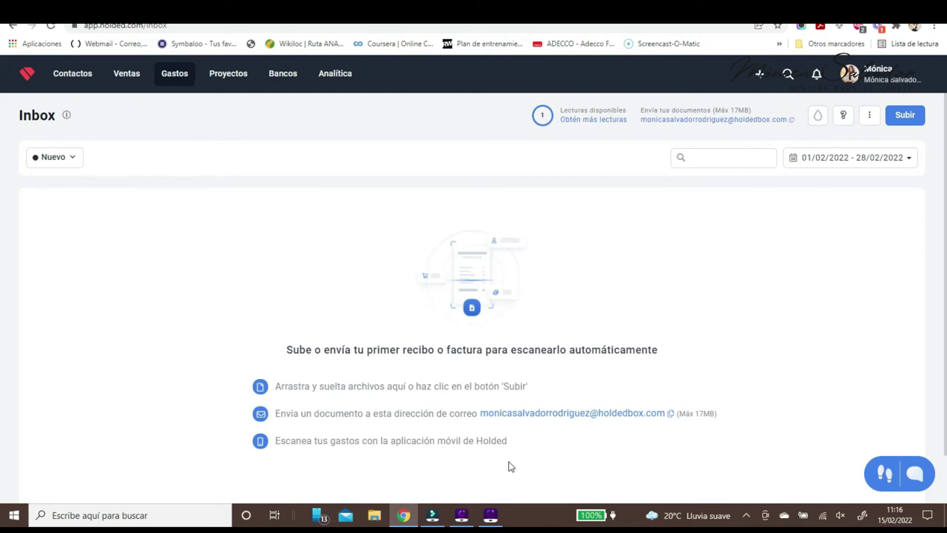
Start a new project from the projects list and look through all the available templates, from Kanban board to Candidatos de Recursos Humanos
{"action": "left_click", "coordinate": [229, 74]}
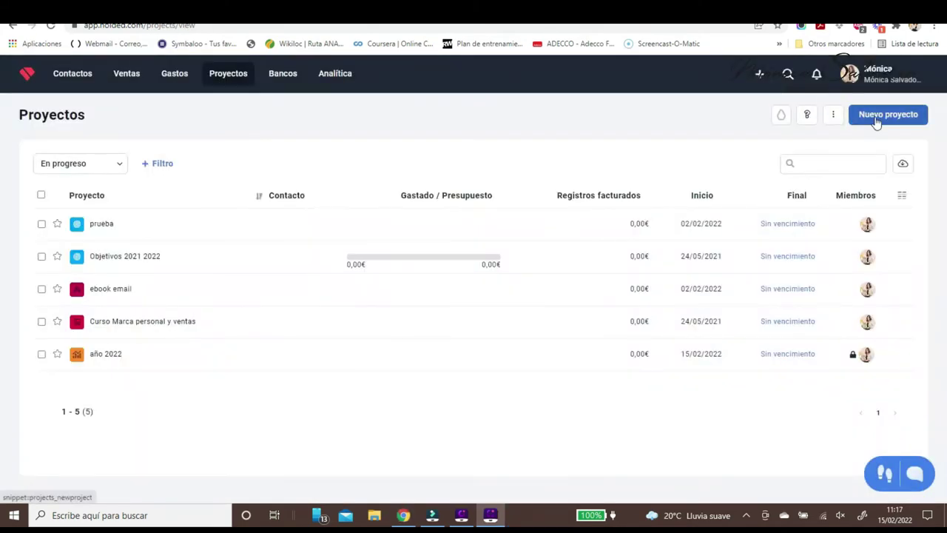
{"action": "left_click", "coordinate": [875, 116]}
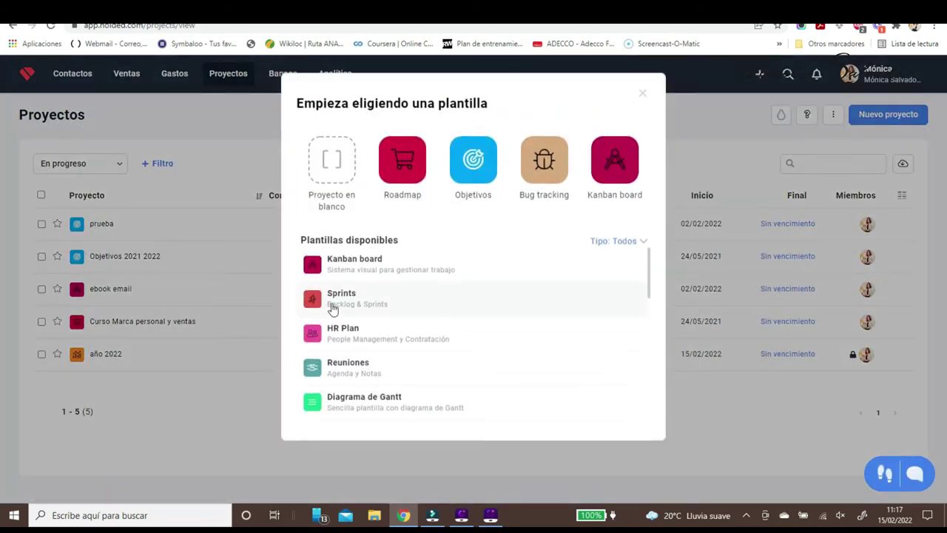
{"action": "scroll", "coordinate": [510, 274], "scroll_direction": "down", "scroll_amount": 2}
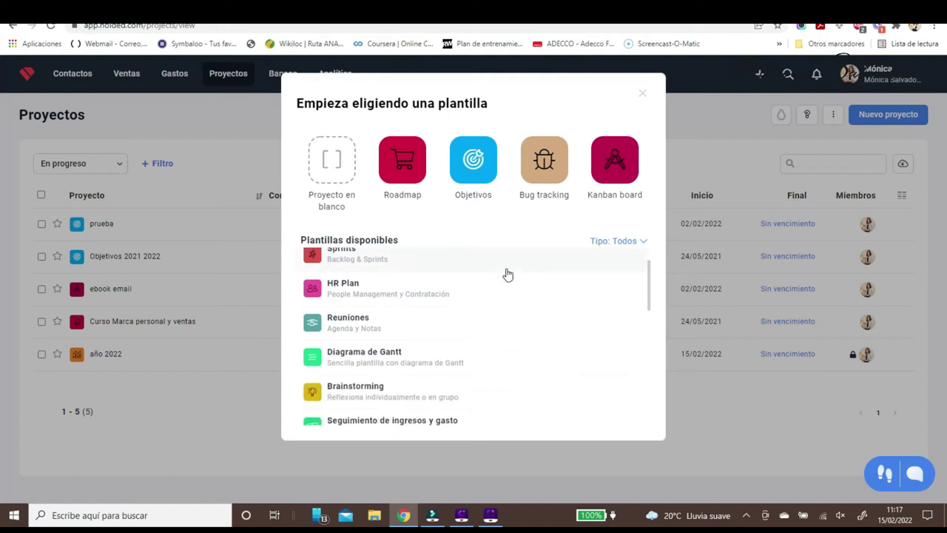
{"action": "scroll", "coordinate": [444, 274], "scroll_direction": "up", "scroll_amount": 2}
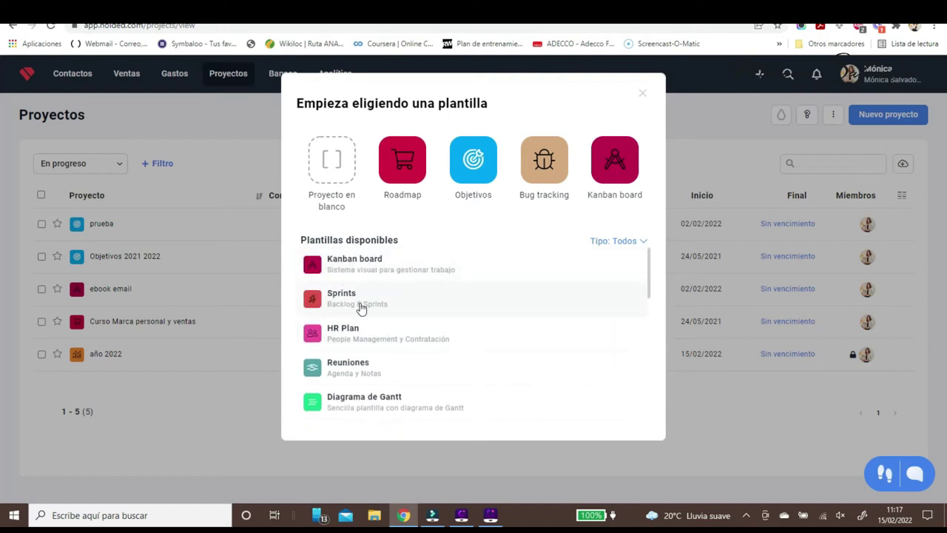
{"action": "scroll", "coordinate": [359, 303], "scroll_direction": "down", "scroll_amount": 3}
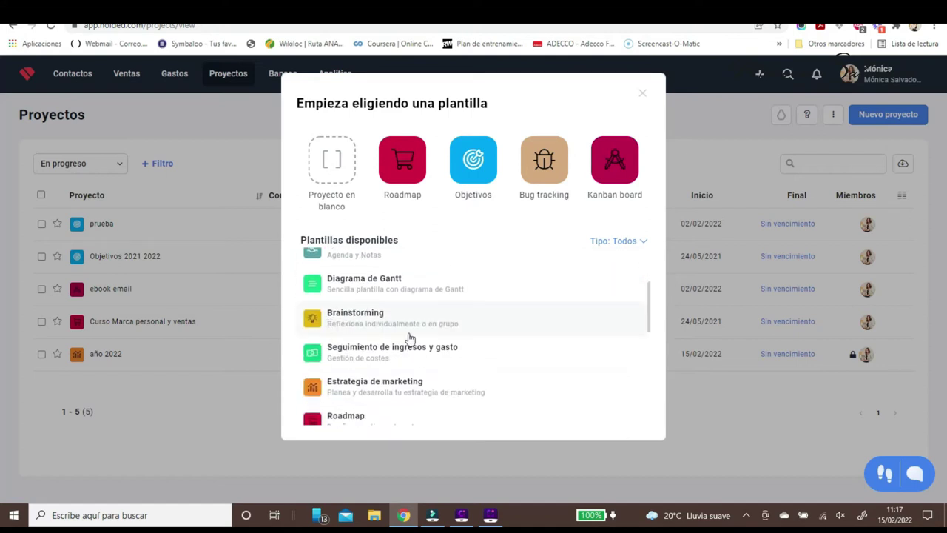
{"action": "scroll", "coordinate": [406, 338], "scroll_direction": "down", "scroll_amount": 2}
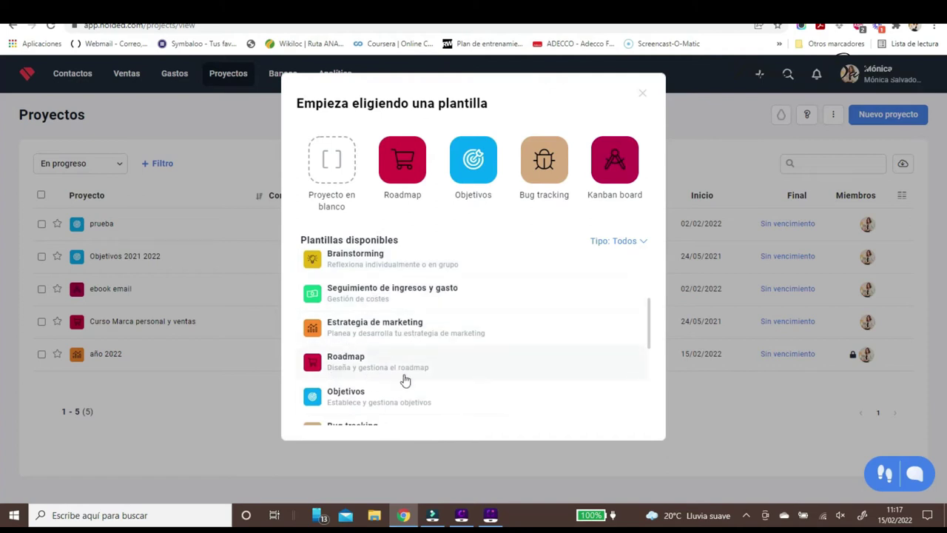
{"action": "scroll", "coordinate": [404, 381], "scroll_direction": "down", "scroll_amount": 3}
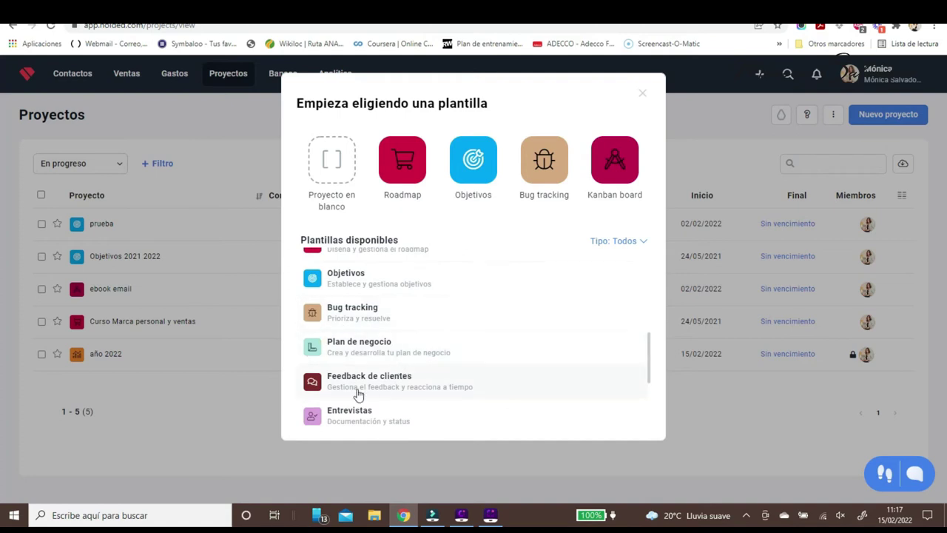
{"action": "scroll", "coordinate": [434, 393], "scroll_direction": "down", "scroll_amount": 1}
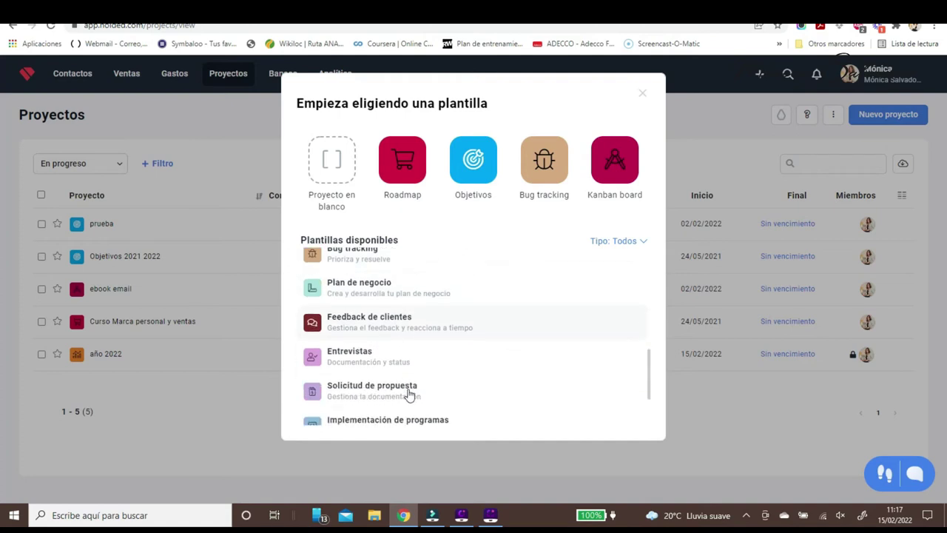
{"action": "scroll", "coordinate": [415, 397], "scroll_direction": "down", "scroll_amount": 1}
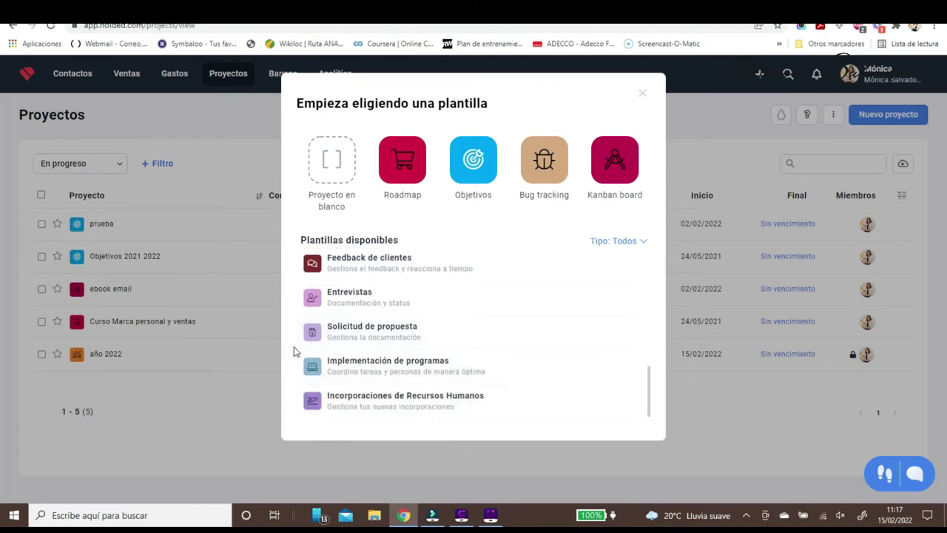
{"action": "scroll", "coordinate": [381, 403], "scroll_direction": "down", "scroll_amount": 1}
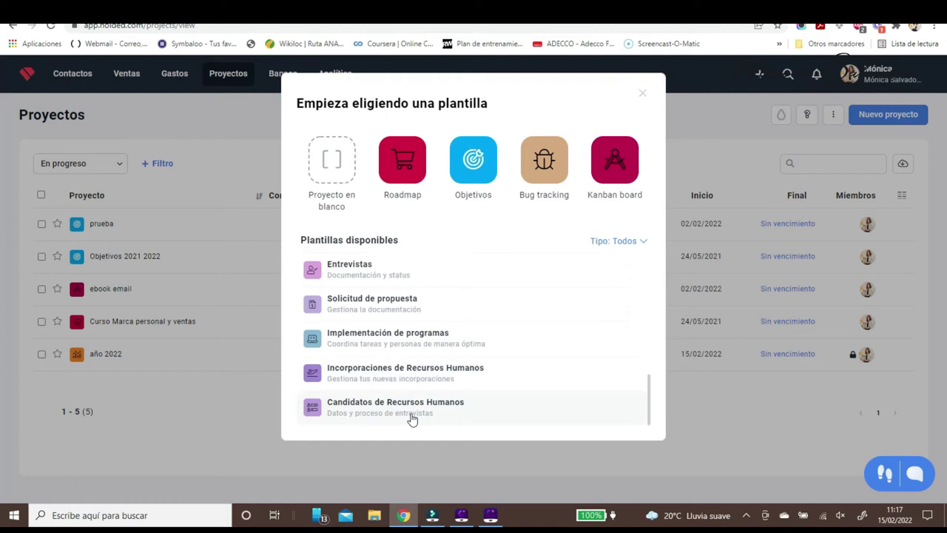
{"action": "scroll", "coordinate": [518, 348], "scroll_direction": "up", "scroll_amount": 5}
{"action": "scroll", "coordinate": [491, 324], "scroll_direction": "up", "scroll_amount": 2}
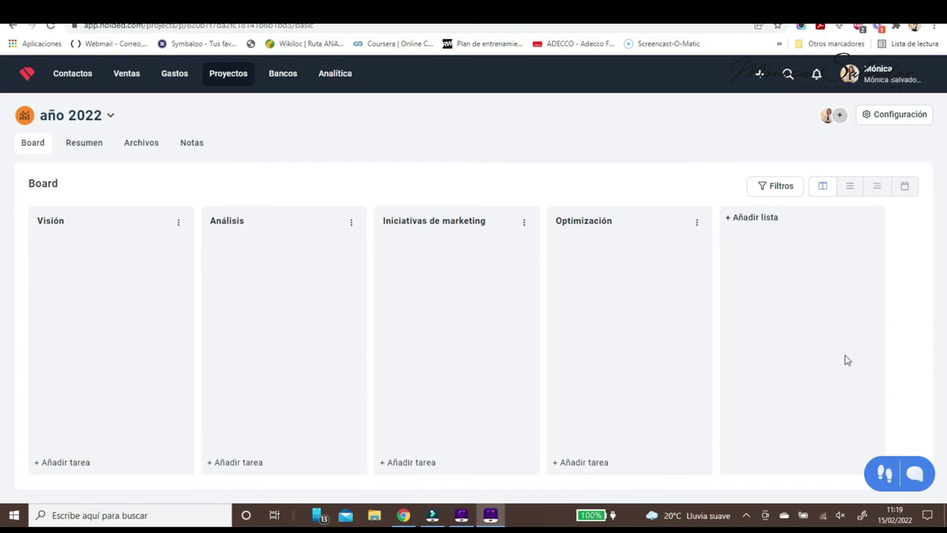
Show the summary, files and notes sections of the "año 2022" project
{"action": "left_click", "coordinate": [87, 151]}
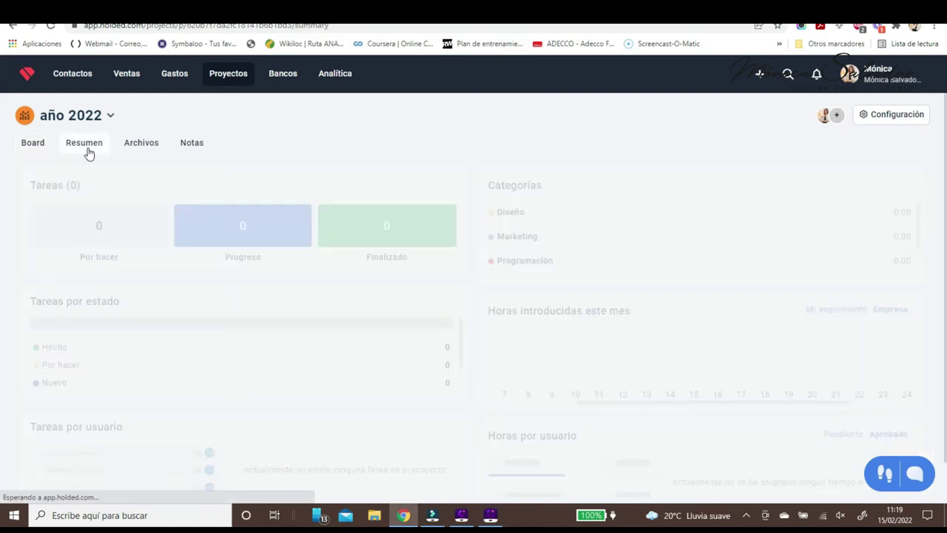
{"action": "left_click", "coordinate": [140, 148]}
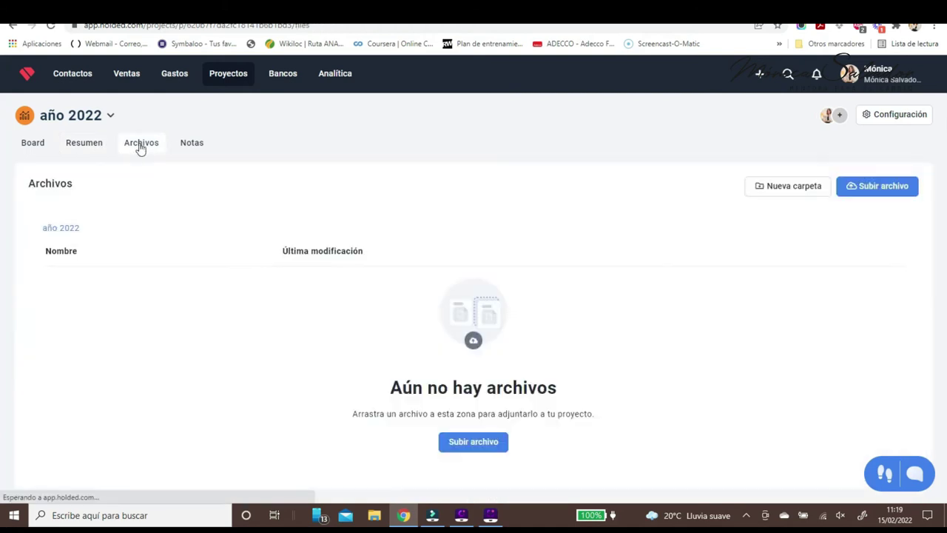
{"action": "left_click", "coordinate": [186, 150]}
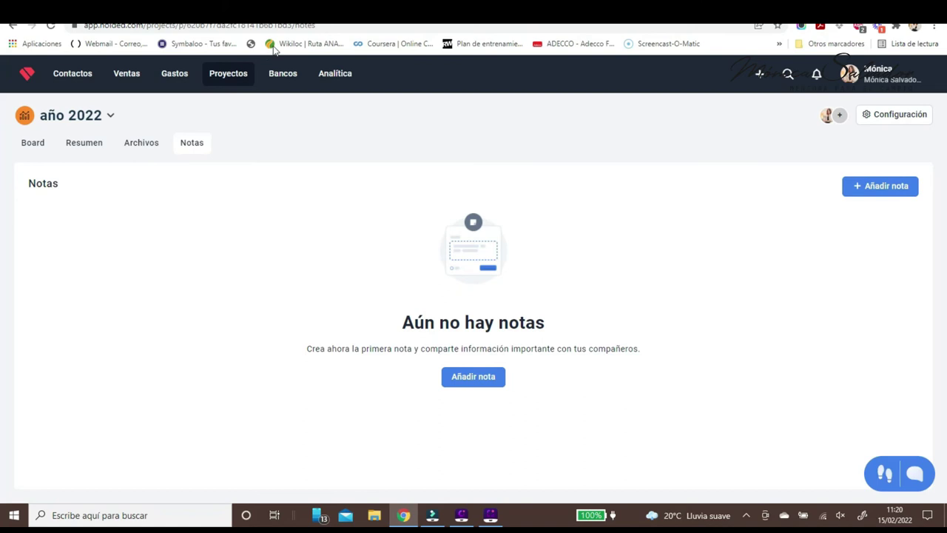
Show the banking overview with its treasury flow, and open the visibility control of the accounts list
{"action": "left_click", "coordinate": [292, 75]}
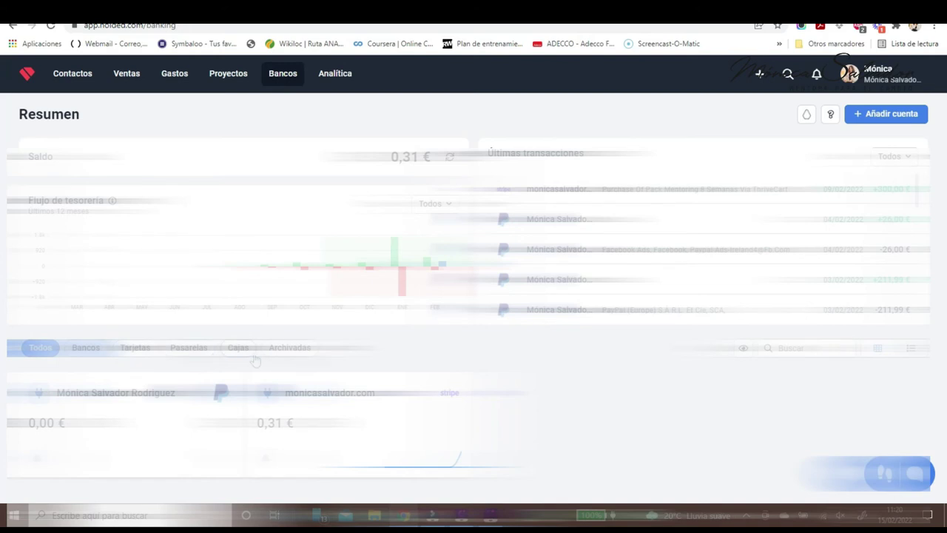
{"action": "left_click", "coordinate": [743, 348]}
Show the analytics goals page, switch its chart to bars and back to lines, and look through the accounts list
{"action": "left_click", "coordinate": [341, 80]}
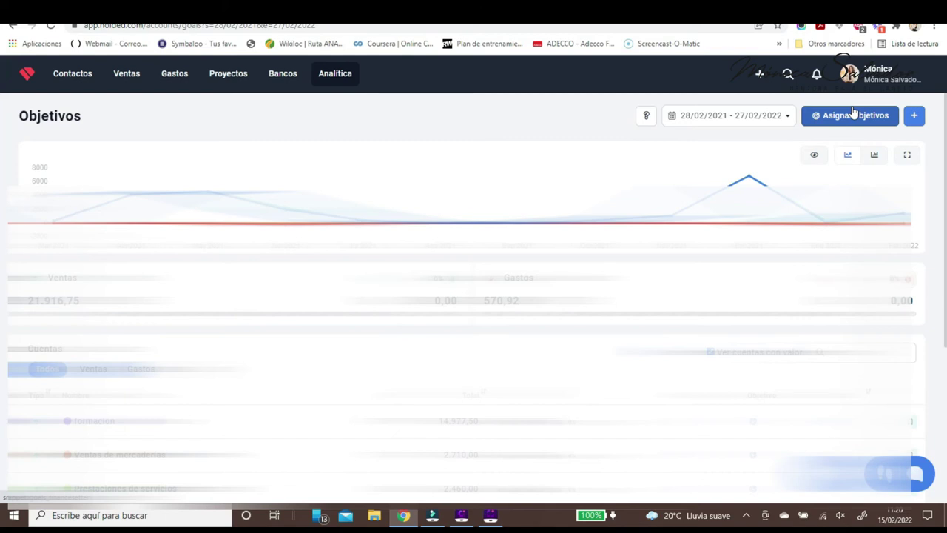
{"action": "left_click", "coordinate": [874, 155]}
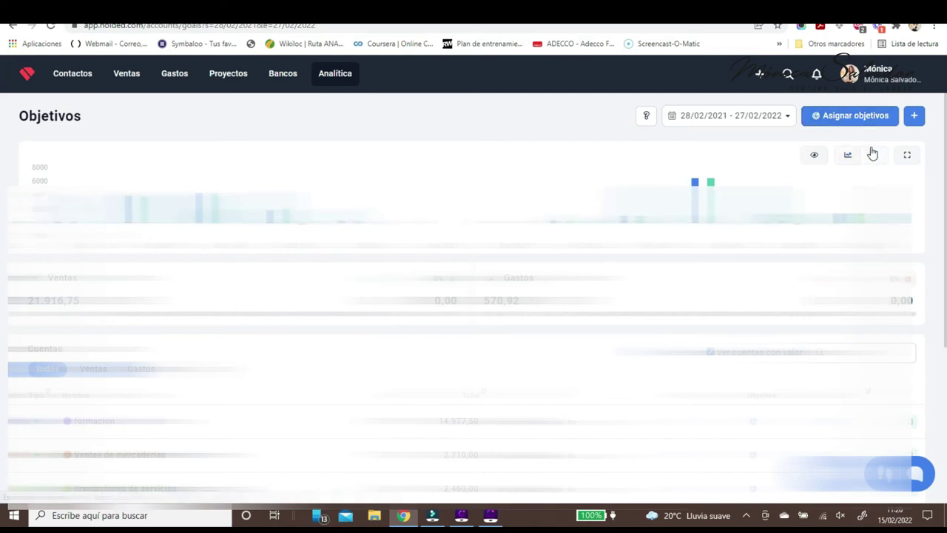
{"action": "left_click", "coordinate": [848, 157]}
{"action": "scroll", "coordinate": [362, 320], "scroll_direction": "down", "scroll_amount": 2}
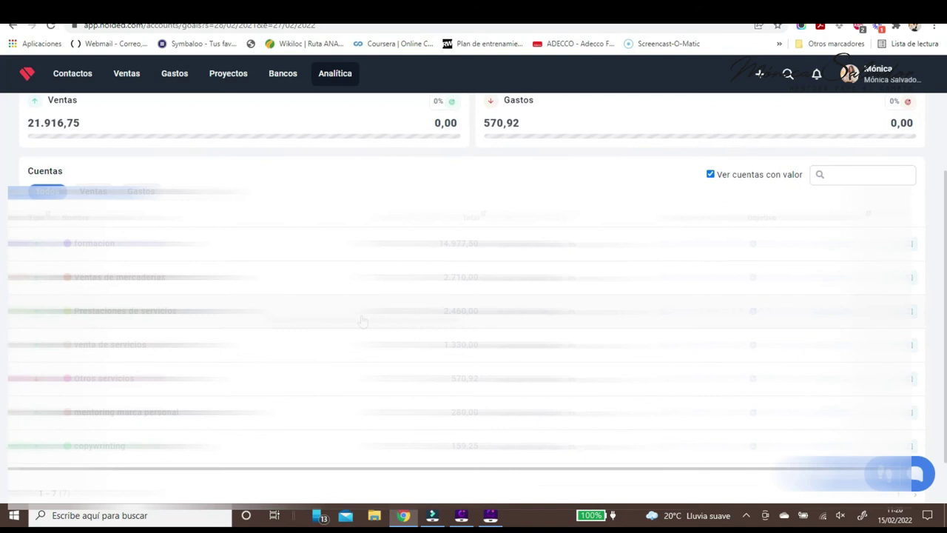
{"action": "scroll", "coordinate": [363, 320], "scroll_direction": "down", "scroll_amount": 2}
{"action": "scroll", "coordinate": [362, 321], "scroll_direction": "up", "scroll_amount": 5}
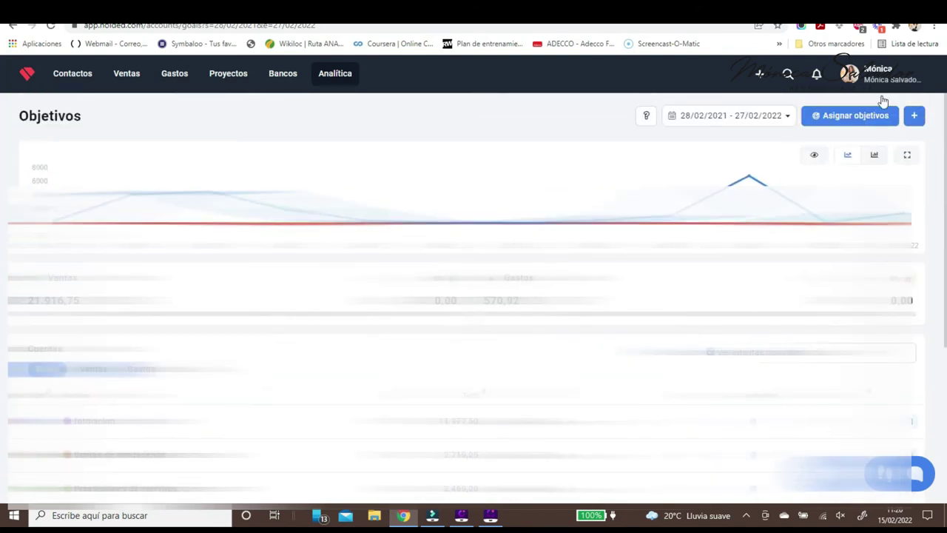
Show the choices for adding a sales or expense account, dismiss them, and show the quick-creation choices for new records
{"action": "left_click", "coordinate": [914, 115]}
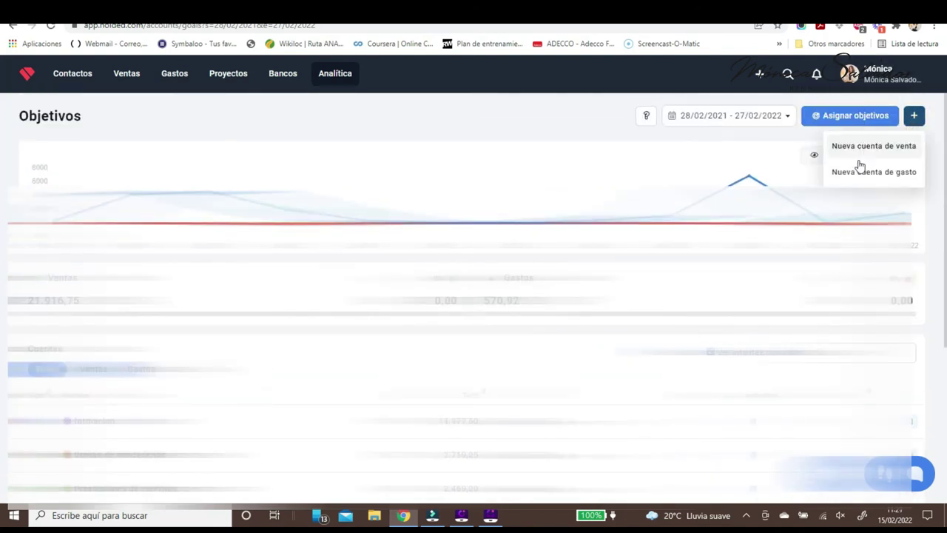
{"action": "left_click", "coordinate": [729, 148]}
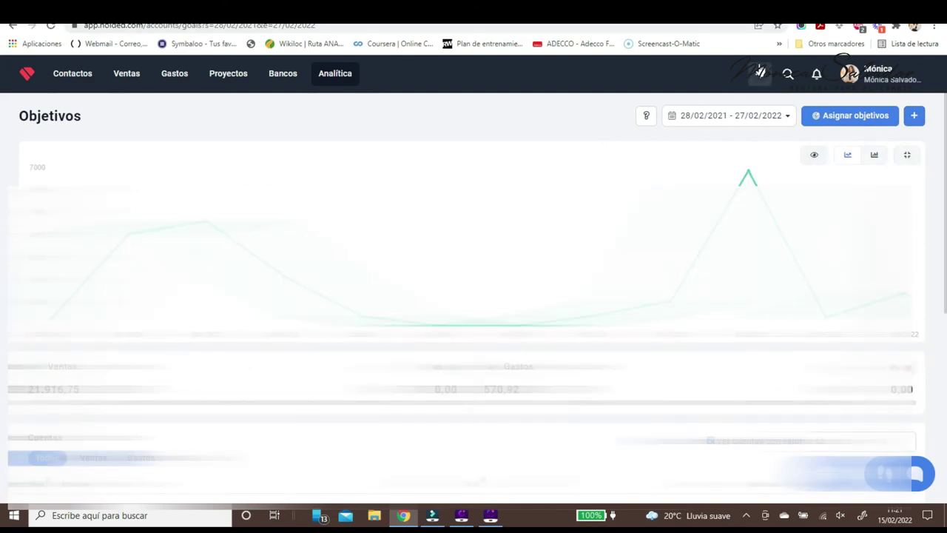
{"action": "left_click", "coordinate": [759, 74]}
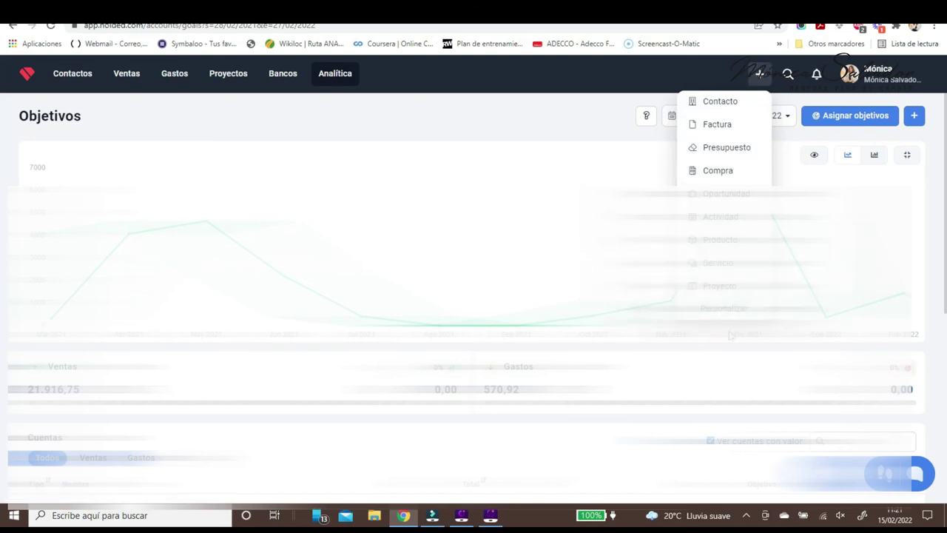
Examine the Gratis and Plus plans for freelancers on the subscription page and toggle the annual payment option
{"action": "left_click", "coordinate": [850, 73]}
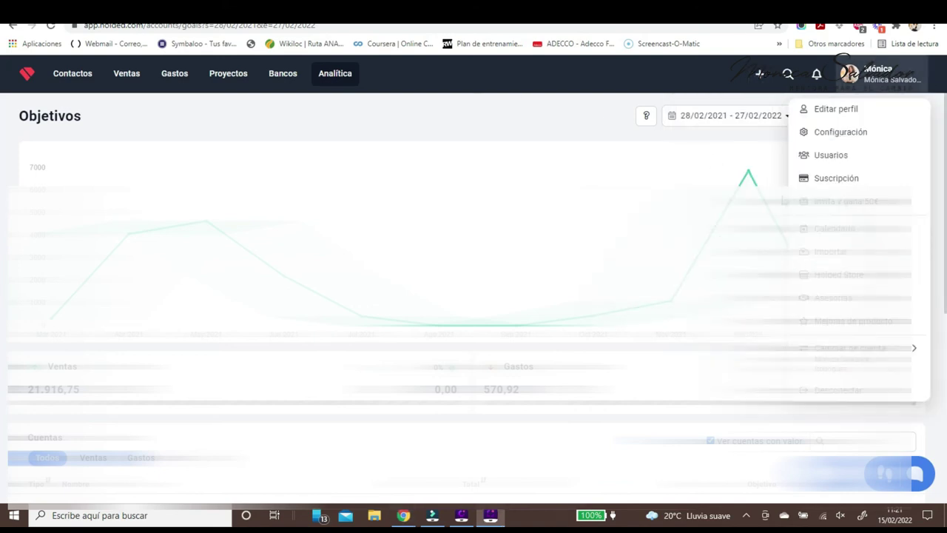
{"action": "left_click", "coordinate": [837, 178]}
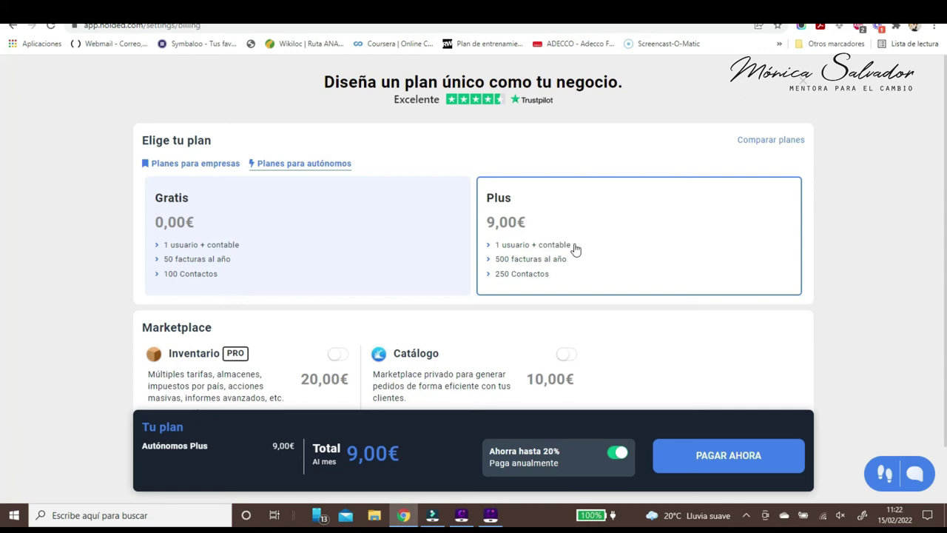
{"action": "scroll", "coordinate": [576, 250], "scroll_direction": "down", "scroll_amount": 1}
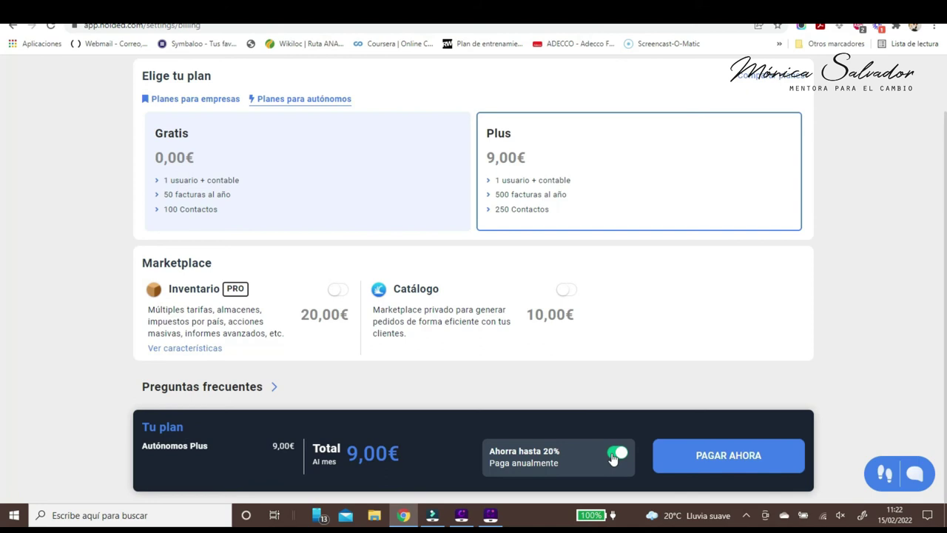
{"action": "left_click", "coordinate": [617, 454]}
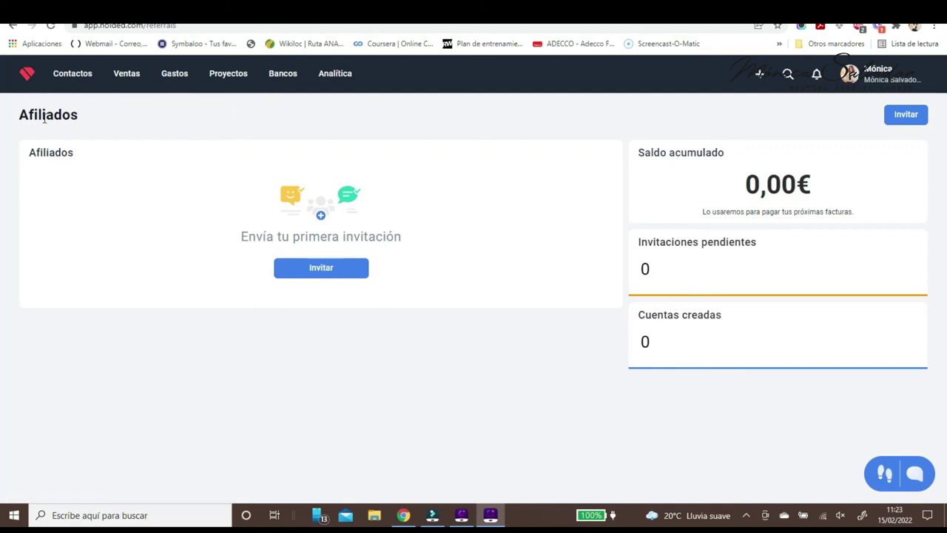
Open the form for sending a first invitation on the affiliates page
{"action": "left_click", "coordinate": [314, 271]}
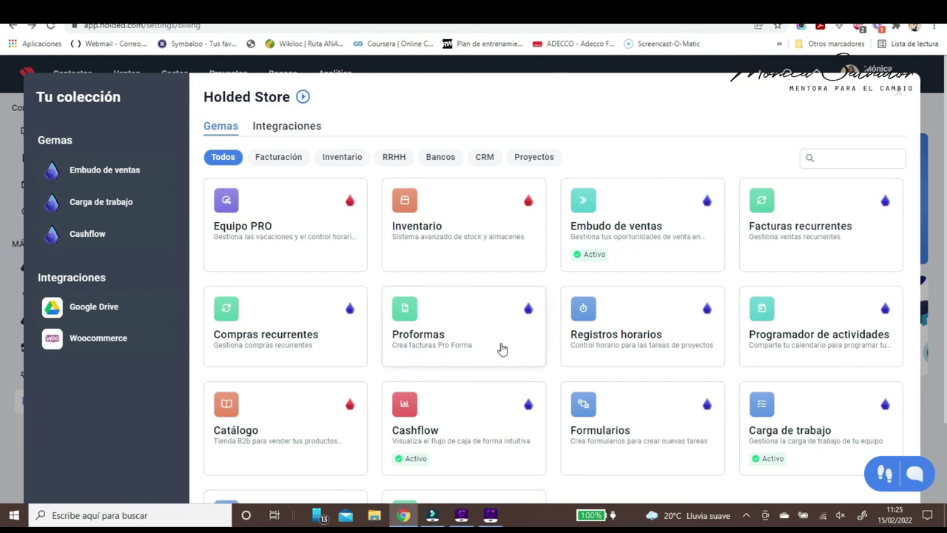
Look through the Gemas in the Holded Store, close it, and view the whole February 2022 month in the calendar
{"action": "scroll", "coordinate": [362, 375], "scroll_direction": "down", "scroll_amount": 3}
{"action": "scroll", "coordinate": [331, 433], "scroll_direction": "up", "scroll_amount": 3}
{"action": "left_click", "coordinate": [896, 92]}
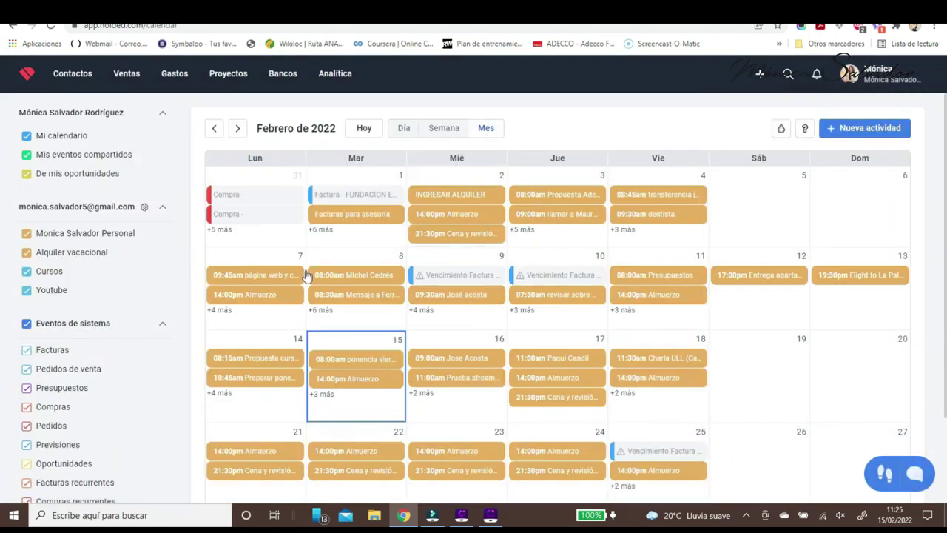
{"action": "scroll", "coordinate": [556, 381], "scroll_direction": "down", "scroll_amount": 2}
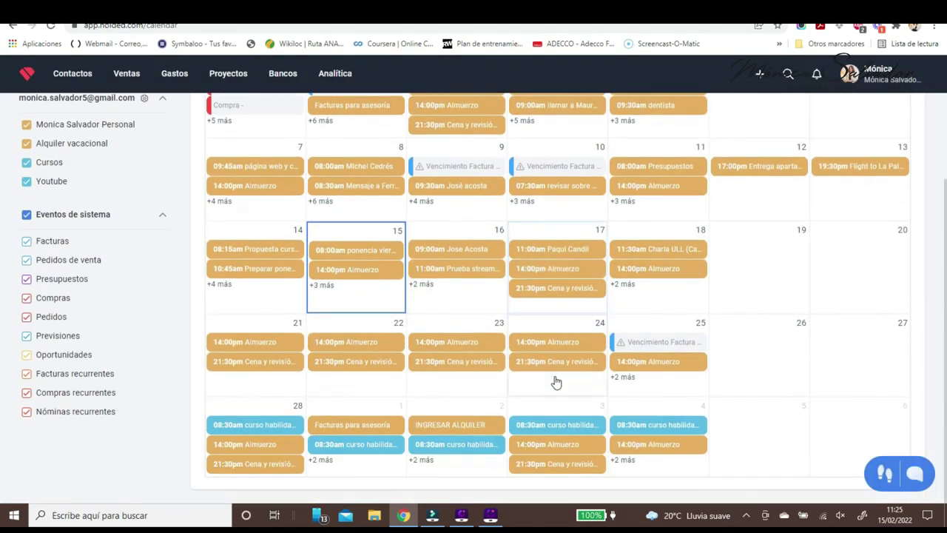